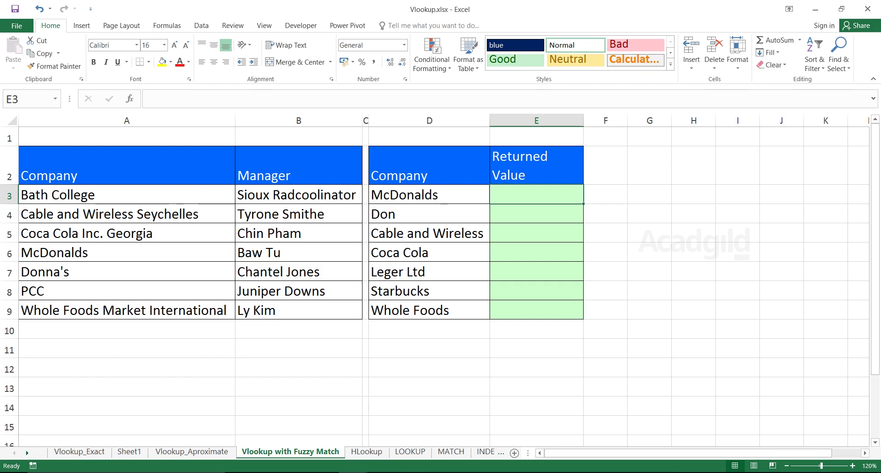
Review the first table's company list (Bath College to McDonalds) and its managers.
{"action": "left_click_drag", "start_coordinate": [124, 174], "coordinate": [124, 311]}
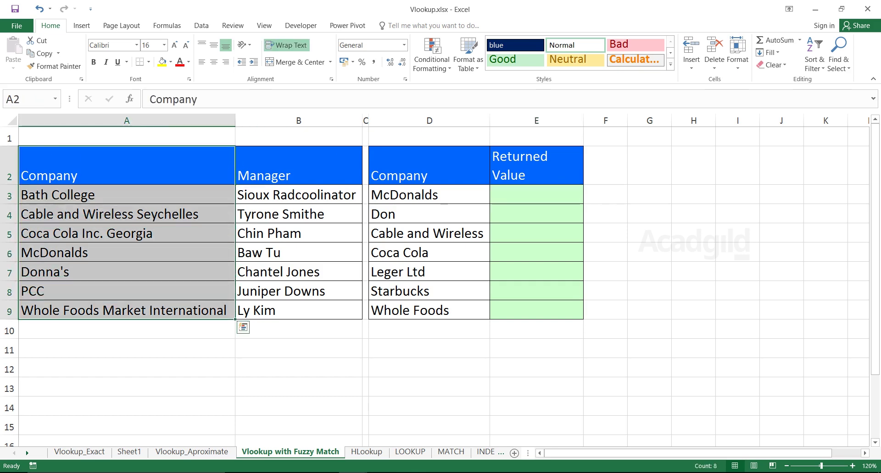
{"action": "left_click", "coordinate": [123, 195]}
{"action": "key", "text": "Down"}
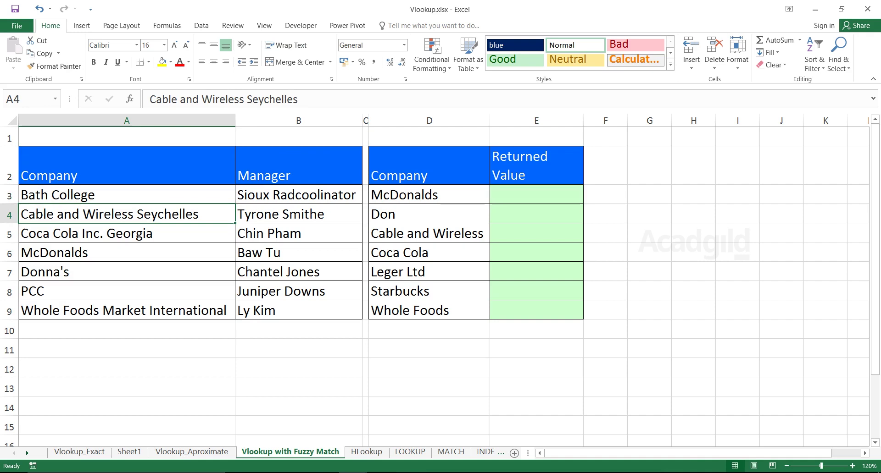
{"action": "key", "text": "Down"}
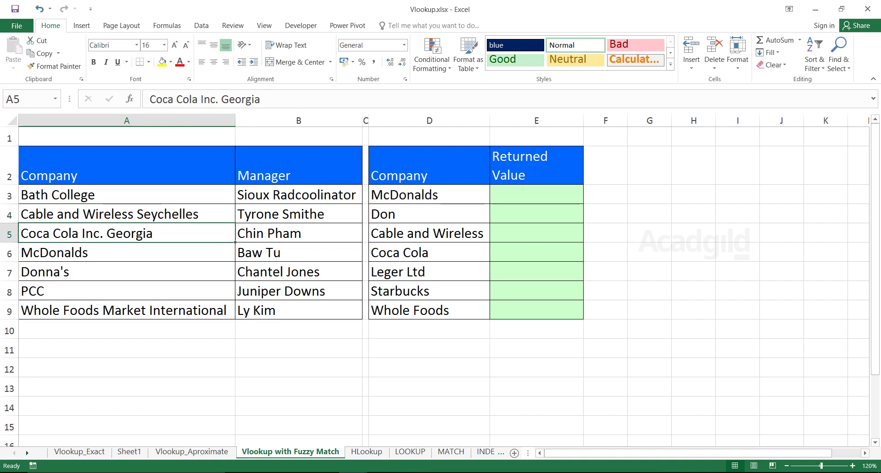
{"action": "key", "text": "Down"}
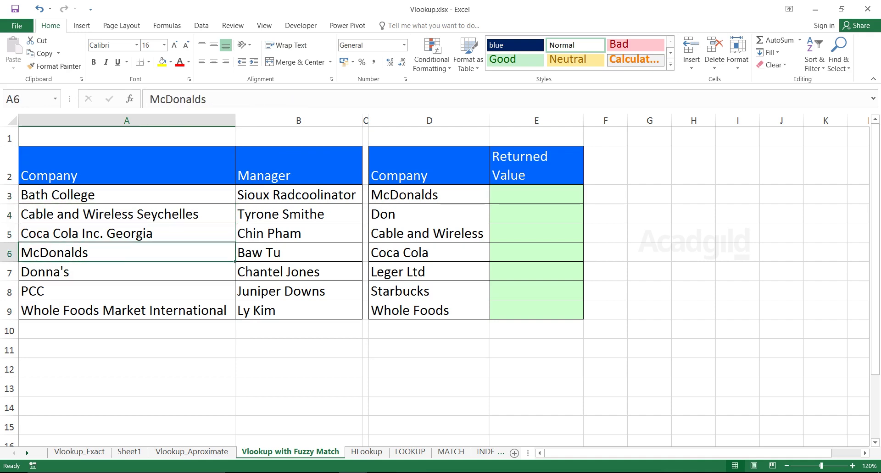
{"action": "key", "text": "Down"}
{"action": "key", "text": "Up"}
{"action": "key", "text": "Up"}
{"action": "key", "text": "Up"}
{"action": "key", "text": "shift+Down"}
{"action": "key", "text": "shift+Down"}
{"action": "key", "text": "shift+Down"}
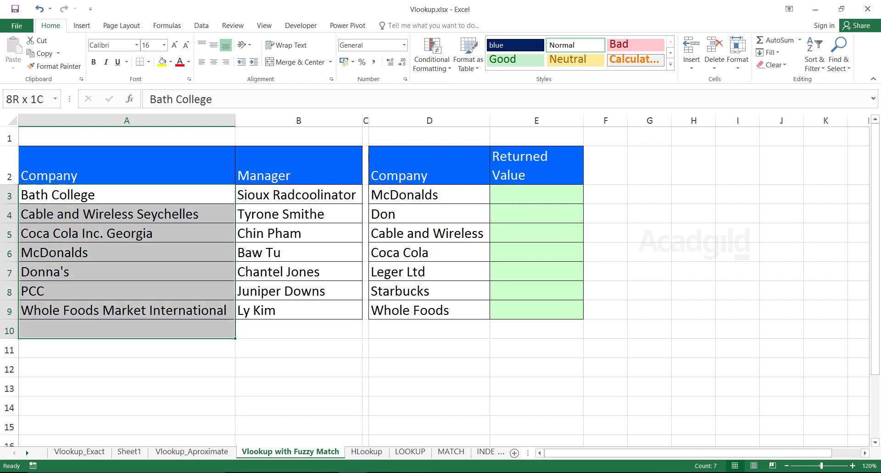
{"action": "key", "text": "Right"}
{"action": "key", "text": "ctrl+shift+Down"}
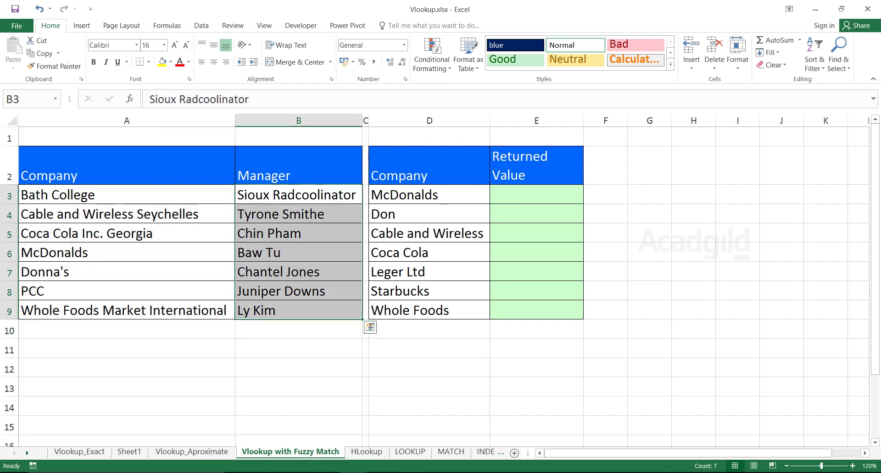
{"action": "key", "text": "Right"}
{"action": "key", "text": "Right"}
{"action": "key", "text": "Up"}
{"action": "key", "text": "ctrl+shift+Down"}
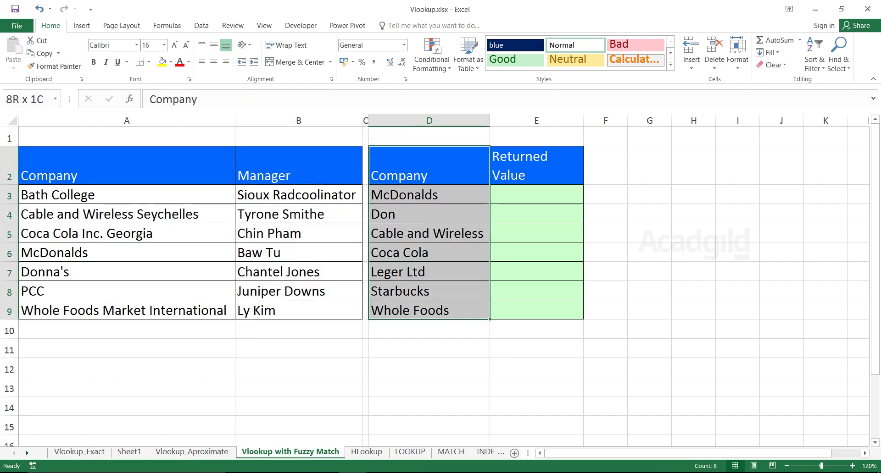
{"action": "key", "text": "Down"}
{"action": "key", "text": "Down"}
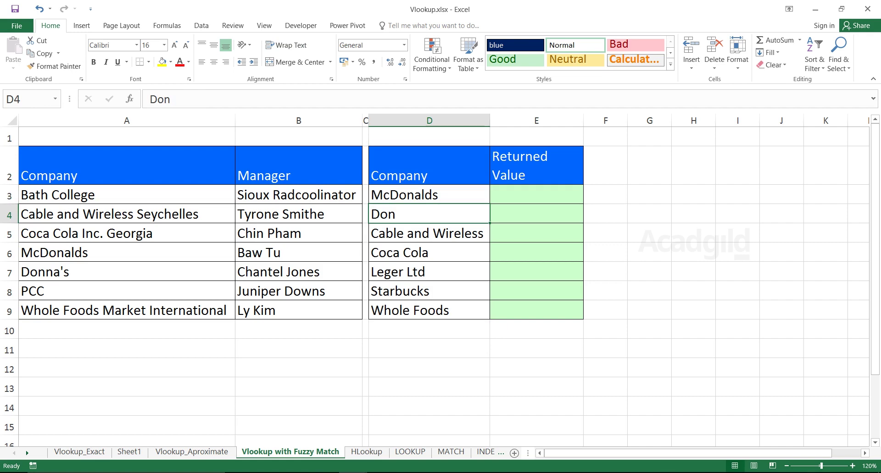
{"action": "key", "text": "Down"}
{"action": "key", "text": "Down"}
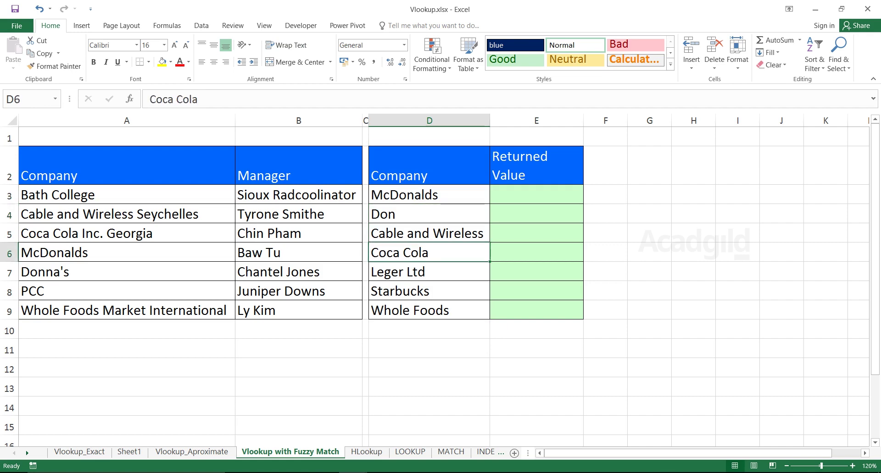
{"action": "left_click", "coordinate": [86, 233], "text": "ctrl"}
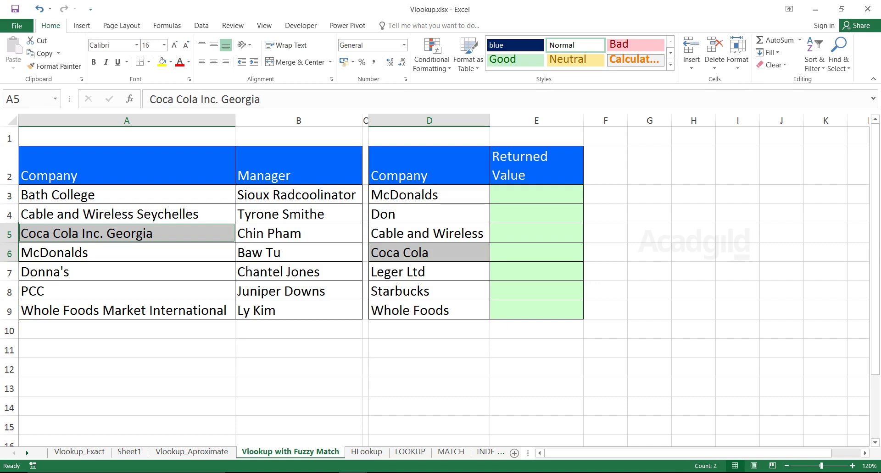
{"action": "left_click_drag", "start_coordinate": [429, 194], "coordinate": [429, 310]}
{"action": "left_click", "coordinate": [429, 252]}
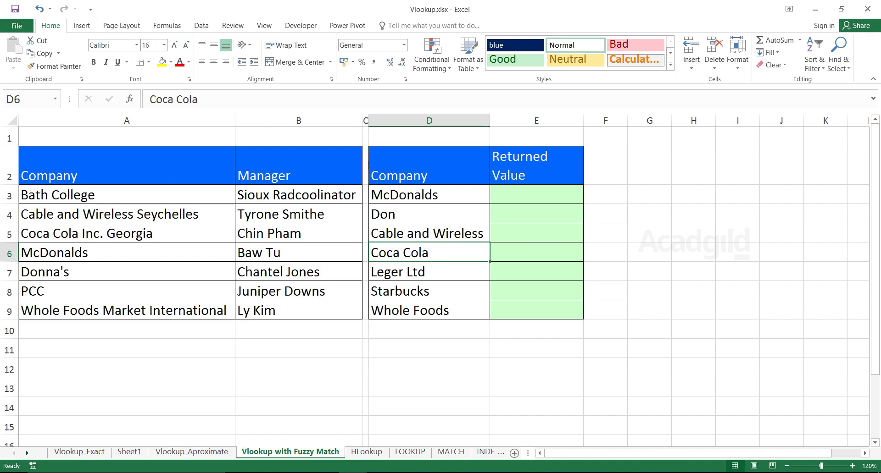
{"action": "key", "text": "Left"}
{"action": "key", "text": "Left"}
{"action": "key", "text": "Left"}
{"action": "key", "text": "Up"}
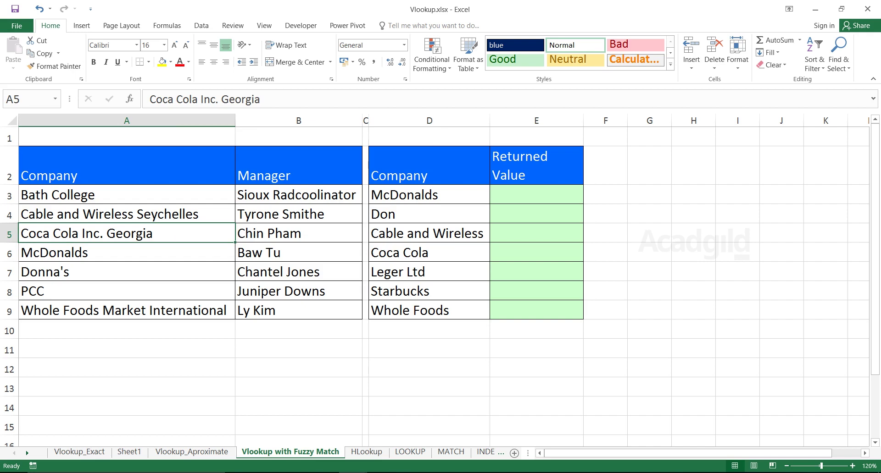
{"action": "key", "text": "Right"}
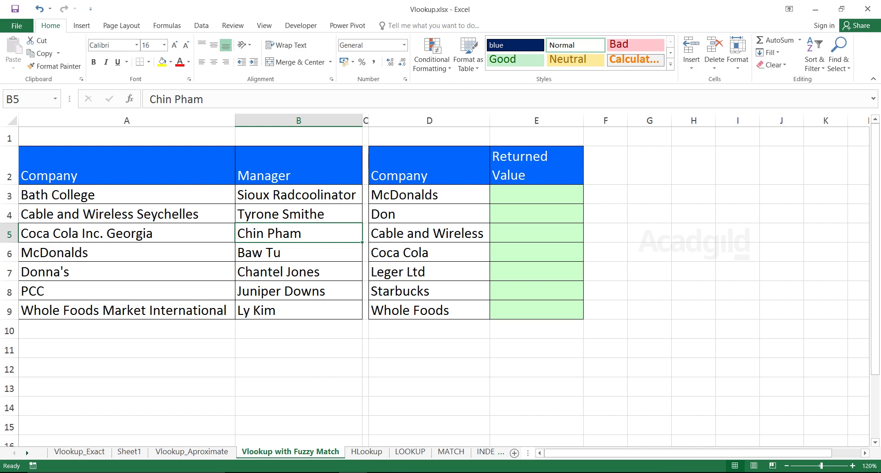
Compare Cable and Wireless with Cable and Wireless Seychelles, then go to E3 beside McDonalds.
{"action": "left_click_drag", "start_coordinate": [429, 195], "coordinate": [428, 310]}
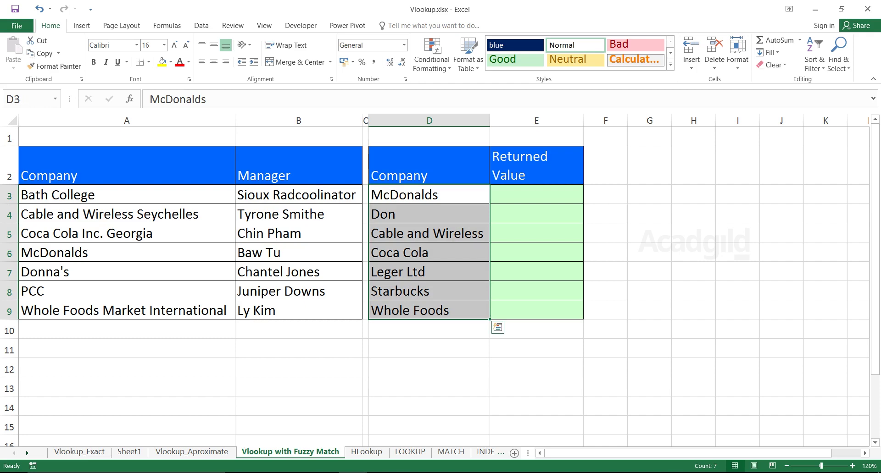
{"action": "left_click_drag", "start_coordinate": [124, 213], "coordinate": [124, 311]}
{"action": "left_click_drag", "start_coordinate": [429, 194], "coordinate": [429, 310]}
{"action": "left_click", "coordinate": [429, 233]}
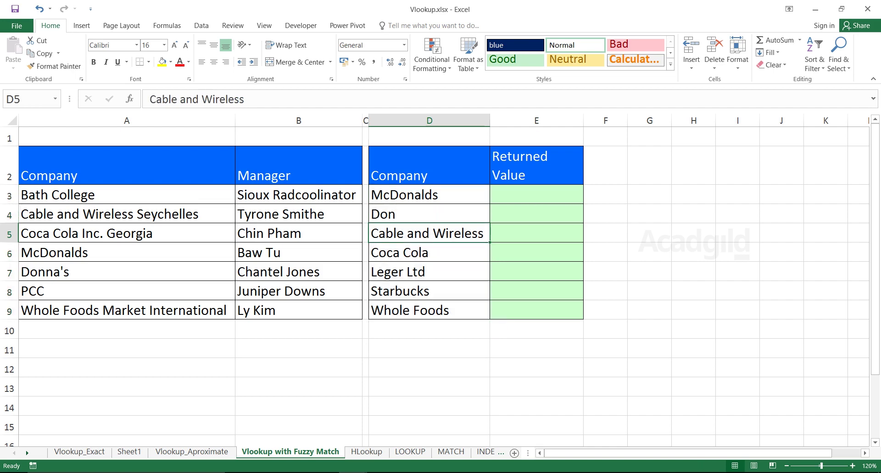
{"action": "left_click", "coordinate": [126, 214]}
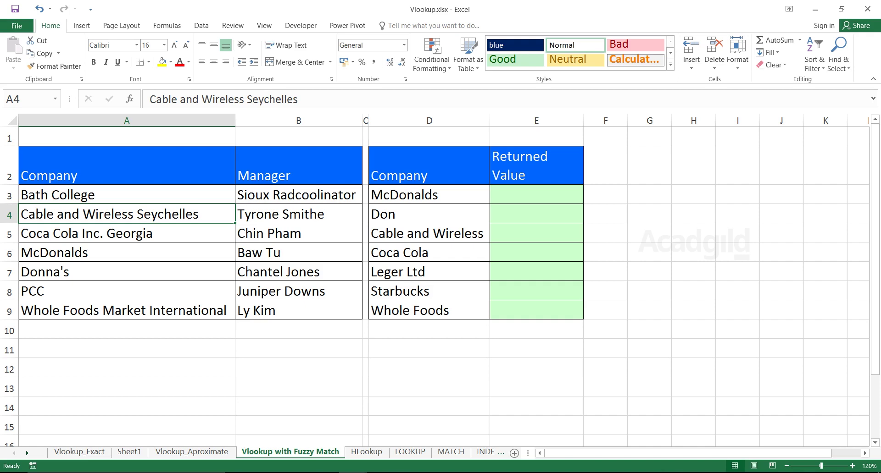
{"action": "key", "text": "Right"}
{"action": "key", "text": "Right"}
{"action": "key", "text": "Right"}
{"action": "key", "text": "Up"}
Enter =VLOOKUP(D3,$A$3:$B$9 in E3, with the lookup range made absolute via F4.
{"action": "type", "text": "="}
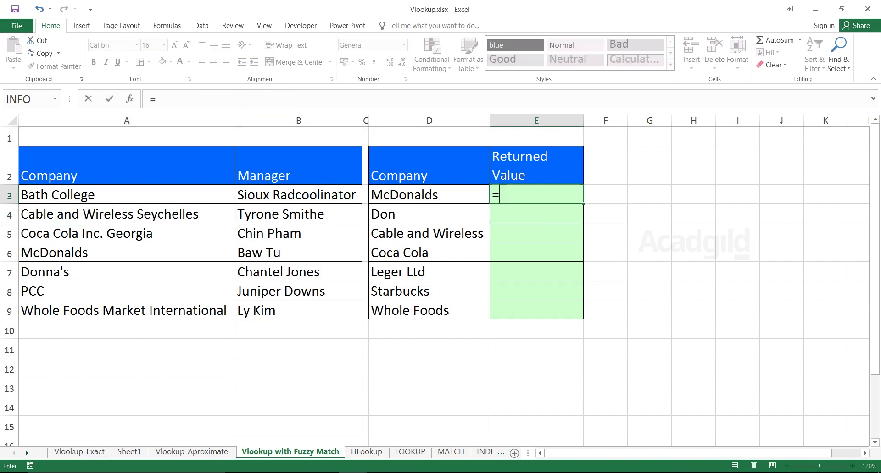
{"action": "type", "text": "vloo"}
{"action": "key", "text": "Tab"}
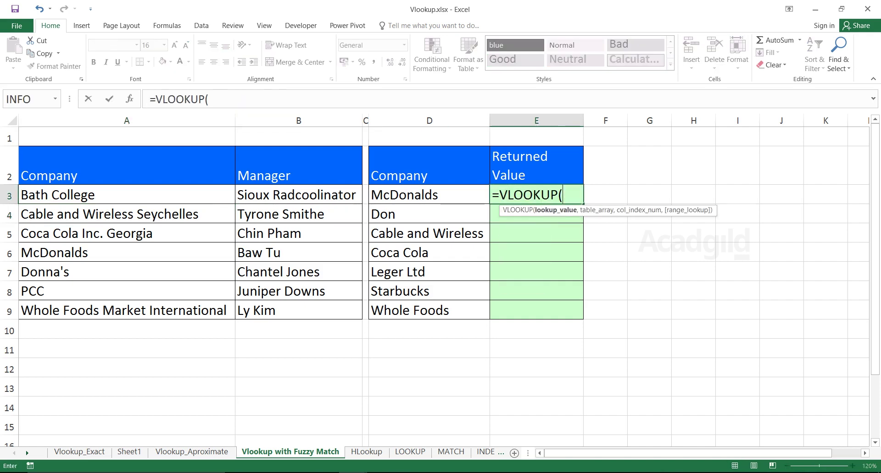
{"action": "key", "text": "Left"}
{"action": "type", "text": ","}
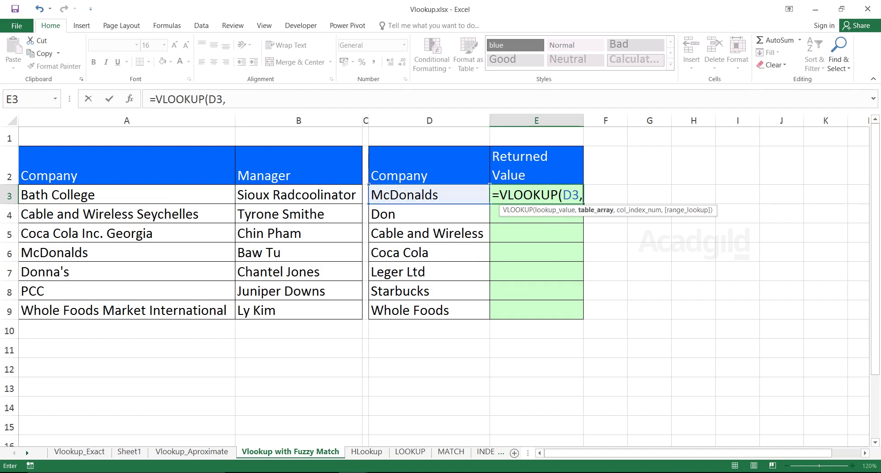
{"action": "key", "text": "Left"}
{"action": "key", "text": "Left"}
{"action": "key", "text": "Left"}
{"action": "key", "text": "shift+Down"}
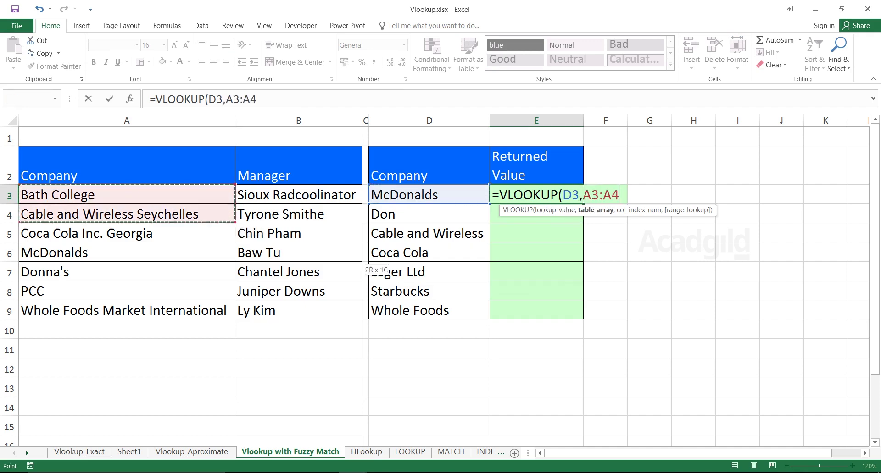
{"action": "key", "text": "ctrl+shift+Down"}
{"action": "key", "text": "shift+Right"}
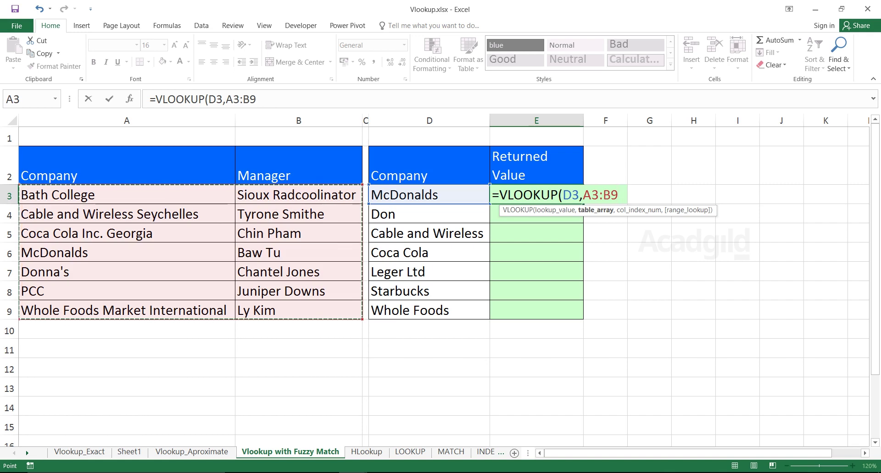
{"action": "key", "text": "F4"}
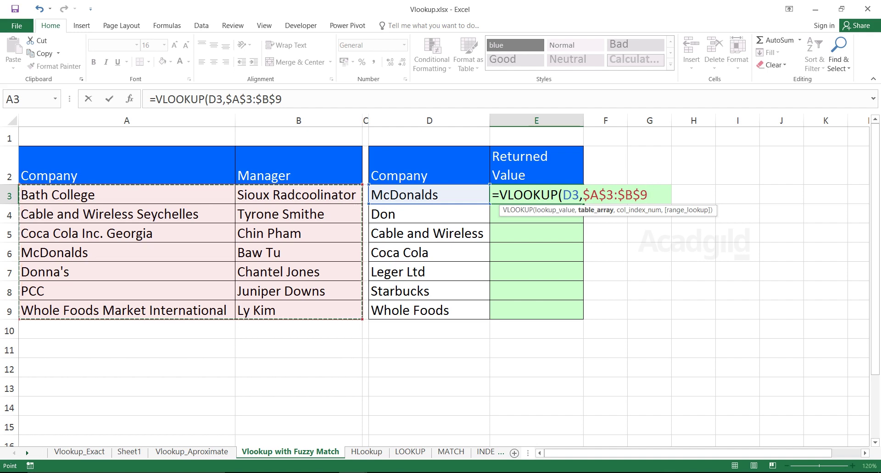
Discard the draft and retype =VLOOKUP(D3,$A$3:$B$9 in E3 with an absolute range.
{"action": "key", "text": "Escape"}
{"action": "type", "text": "=vlo"}
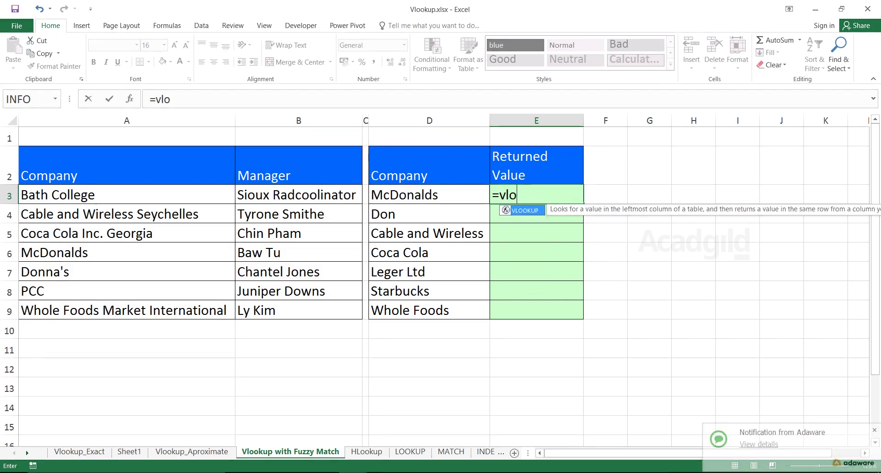
{"action": "key", "text": "Tab"}
{"action": "key", "text": "Left"}
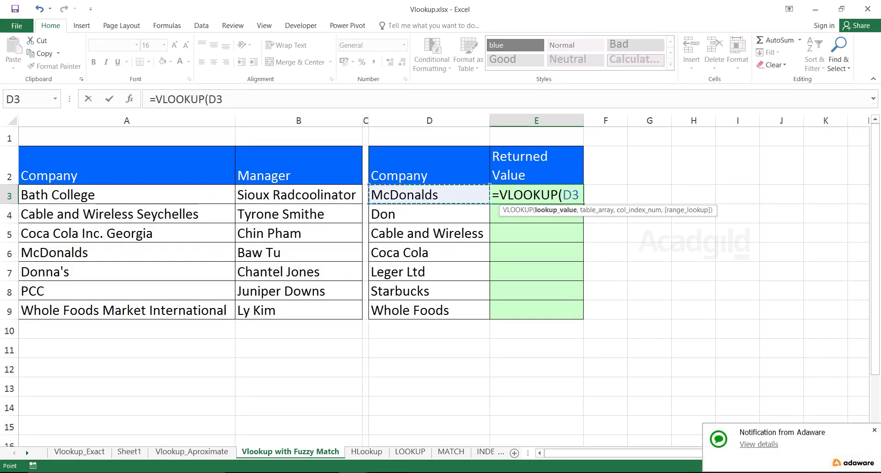
{"action": "type", "text": ","}
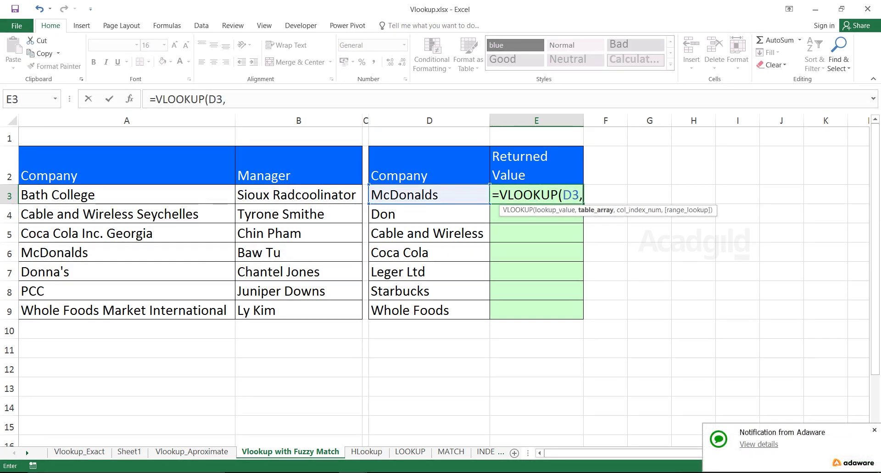
{"action": "key", "text": "Left"}
{"action": "key", "text": "Left"}
{"action": "key", "text": "Left"}
{"action": "key", "text": "shift+Right"}
{"action": "key", "text": "shift+Down"}
{"action": "key", "text": "shift+Down"}
{"action": "key", "text": "shift+Down"}
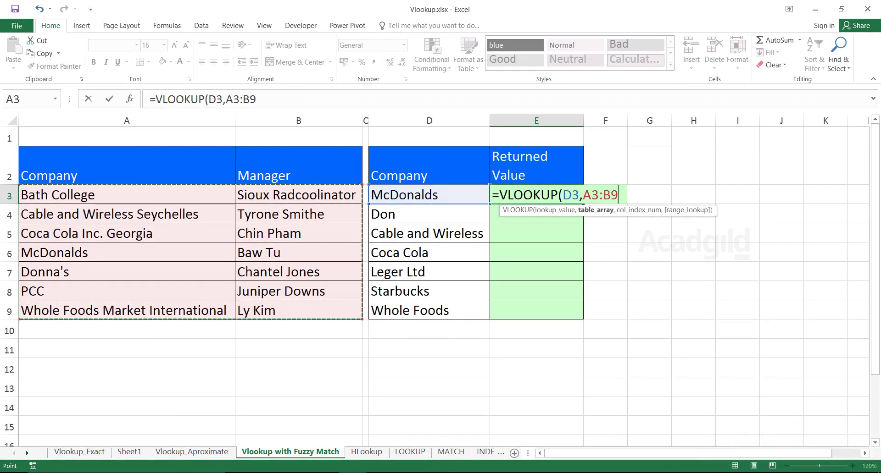
{"action": "key", "text": "F4"}
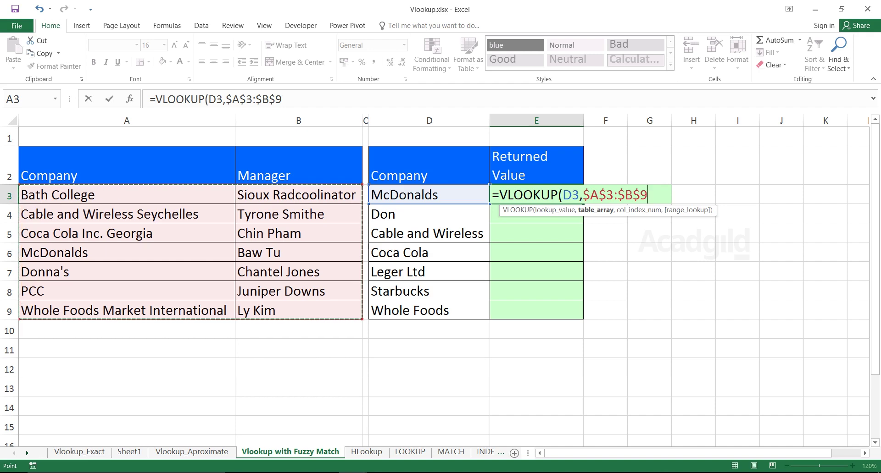
{"action": "type", "text": ","}
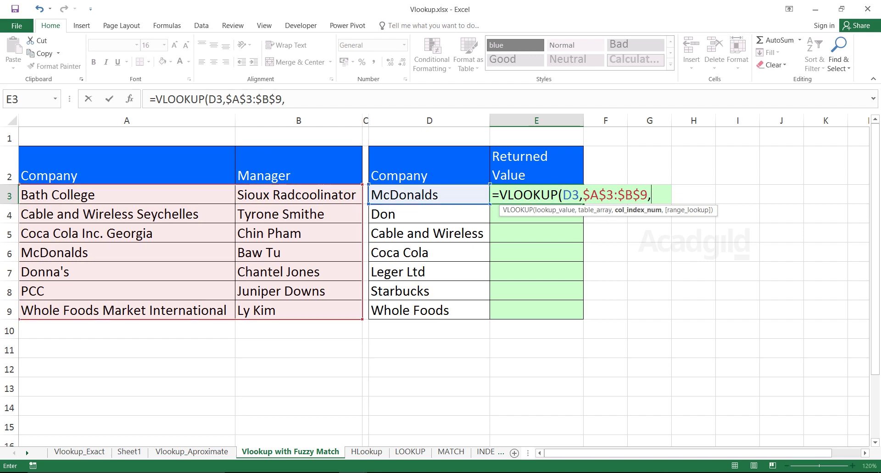
{"action": "type", "text": "2"}
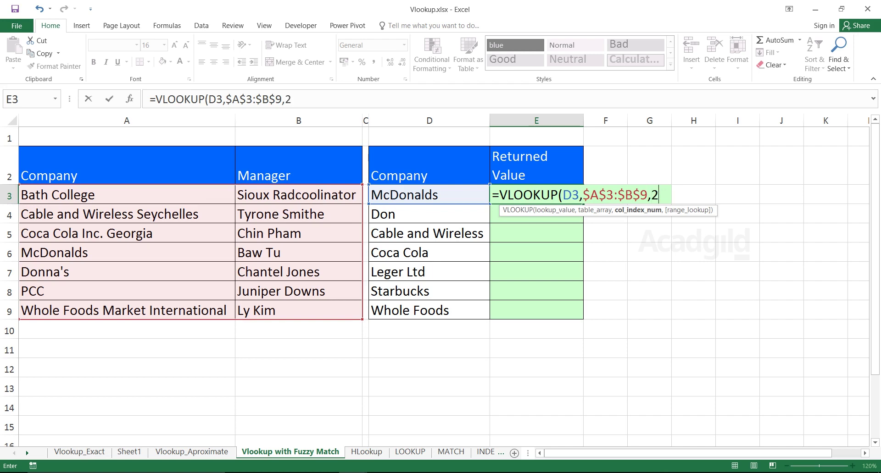
{"action": "type", "text": ",0)"}
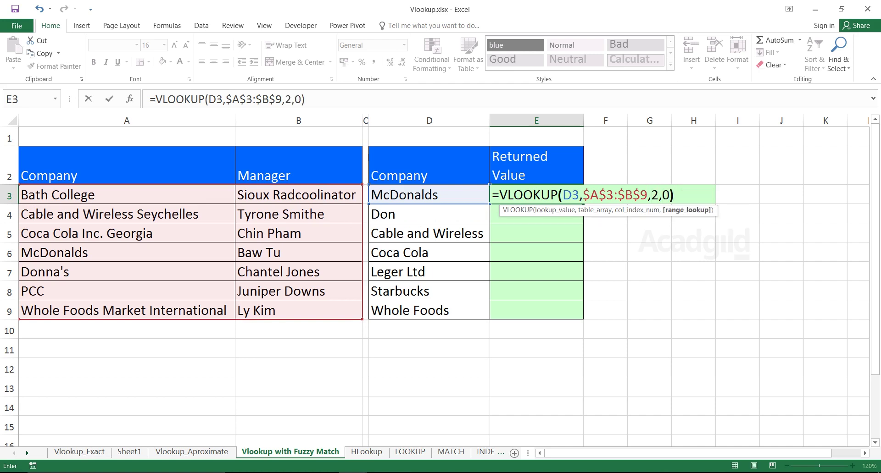
{"action": "key", "text": "Return"}
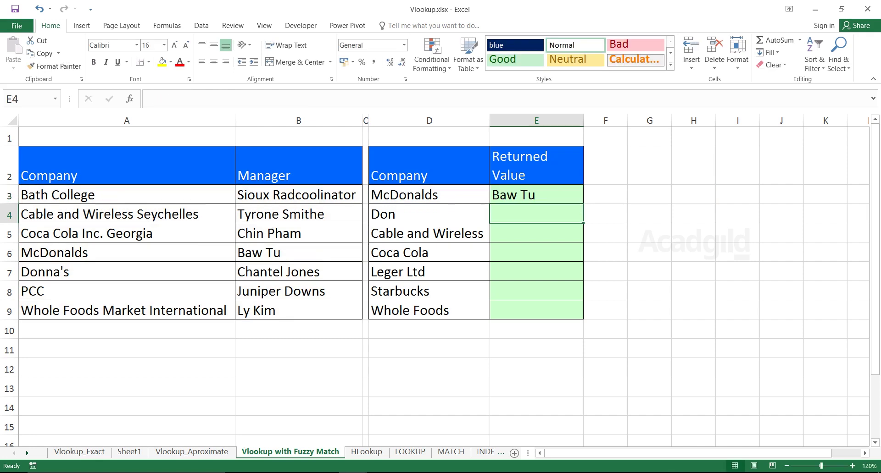
Fill E3's VLOOKUP down to E9 and highlight McDonalds with its result.
{"action": "key", "text": "Up"}
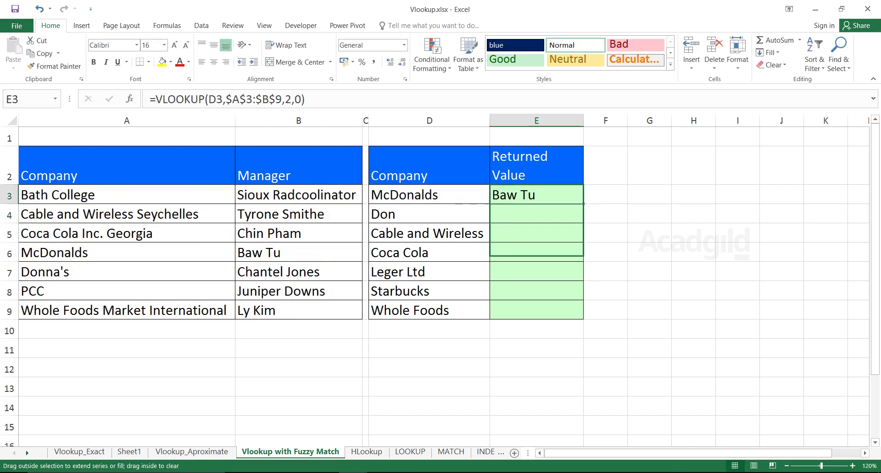
{"action": "left_click_drag", "start_coordinate": [583, 204], "coordinate": [550, 316]}
{"action": "key", "text": "Left"}
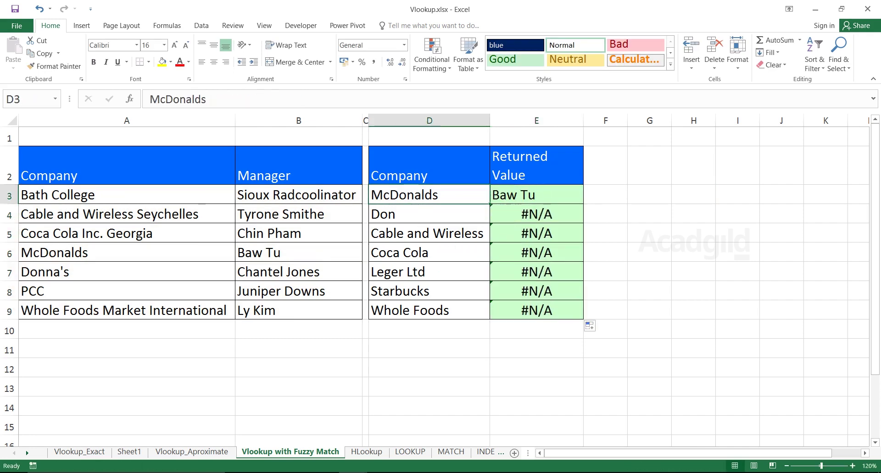
{"action": "key", "text": "shift+Right"}
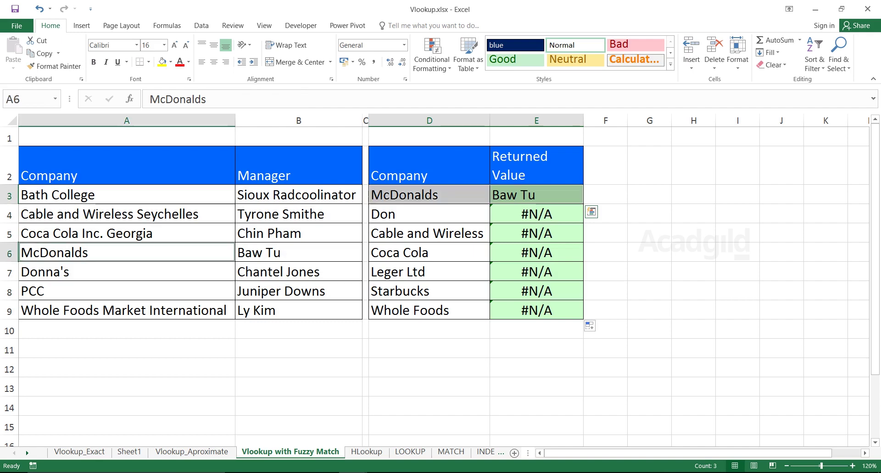
Compare the #N/A rows' partial names, like Cable and Wireless, against the full company names.
{"action": "left_click_drag", "start_coordinate": [126, 252], "coordinate": [299, 252]}
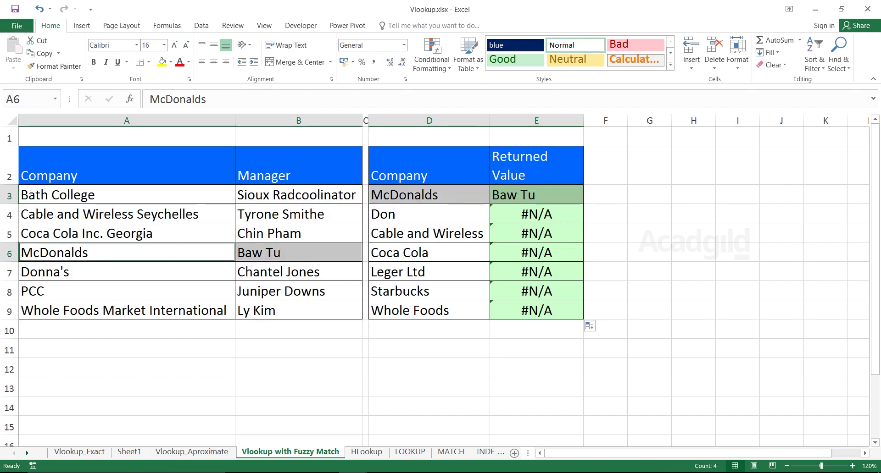
{"action": "left_click_drag", "start_coordinate": [428, 214], "coordinate": [537, 310]}
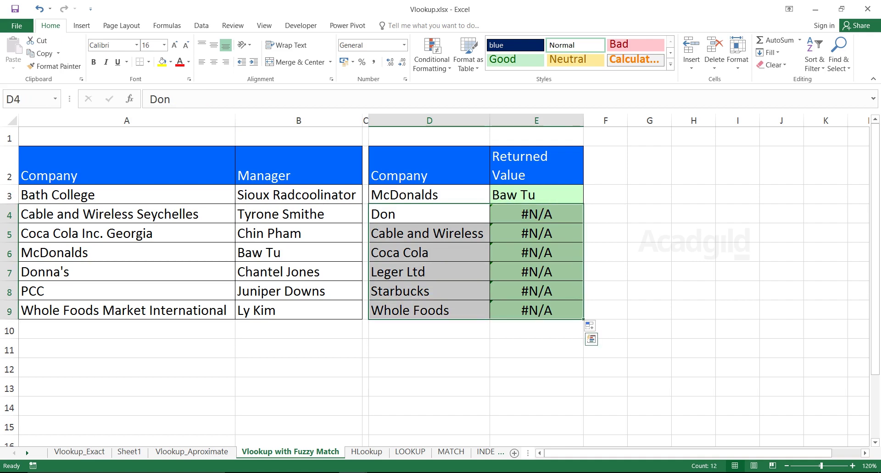
{"action": "left_click_drag", "start_coordinate": [429, 214], "coordinate": [428, 310]}
{"action": "left_click", "coordinate": [537, 214]}
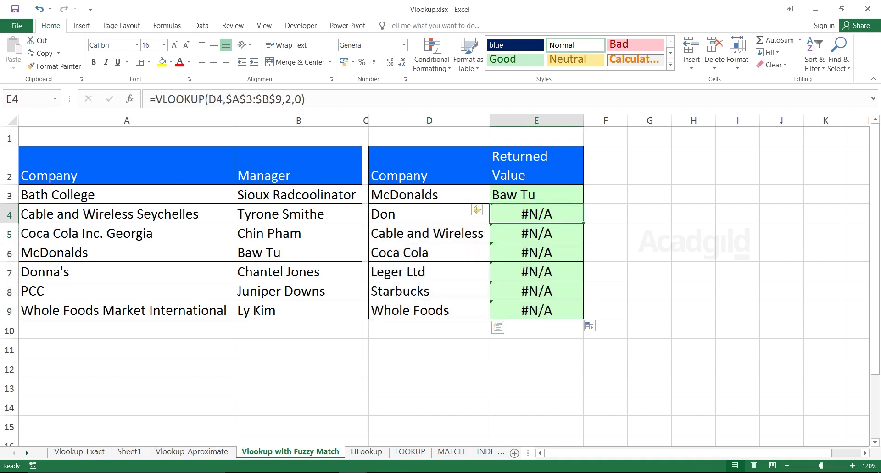
{"action": "left_click_drag", "start_coordinate": [536, 215], "coordinate": [537, 310]}
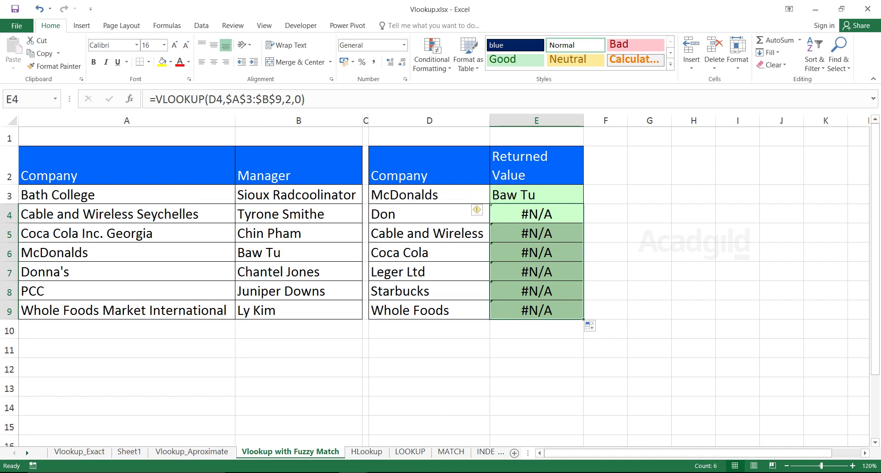
{"action": "left_click", "coordinate": [429, 234]}
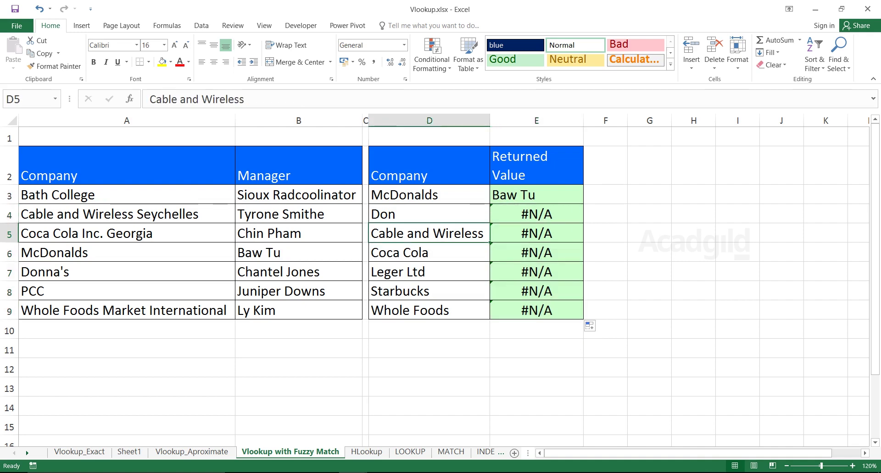
{"action": "left_click", "coordinate": [127, 214]}
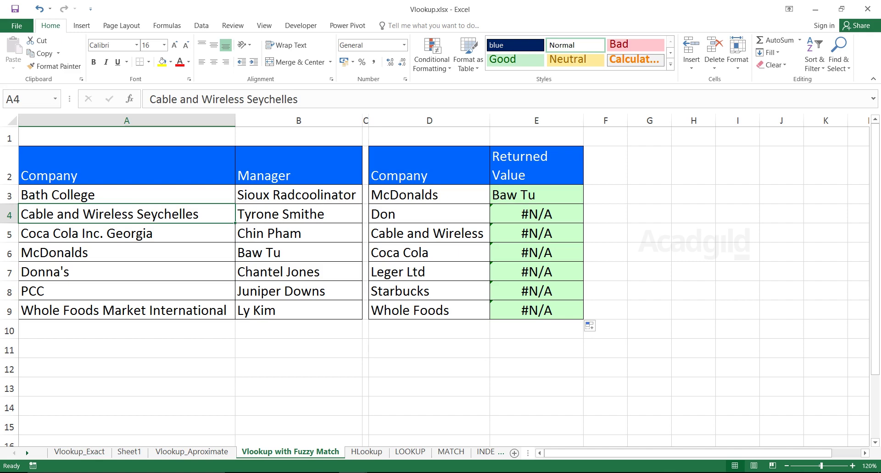
{"action": "left_click", "coordinate": [536, 195]}
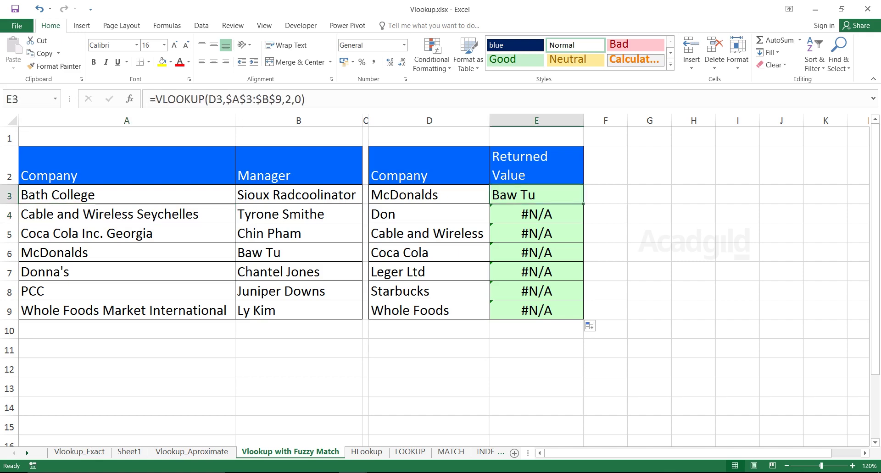
Edit E3 to =VLOOKUP("*"&D3&"*",$A$3:$B$9,2,0) and highlight the wildcard lookup value.
{"action": "double_click", "coordinate": [523, 195]}
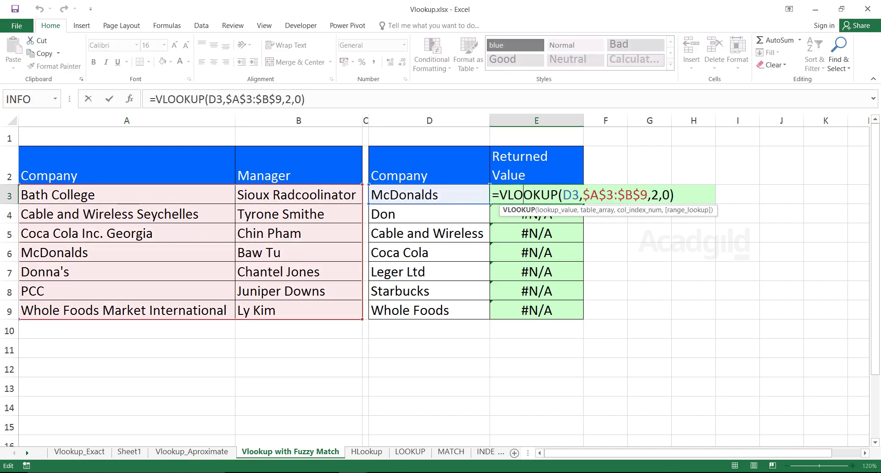
{"action": "key", "text": "Right"}
{"action": "key", "text": "Right"}
{"action": "key", "text": "Right"}
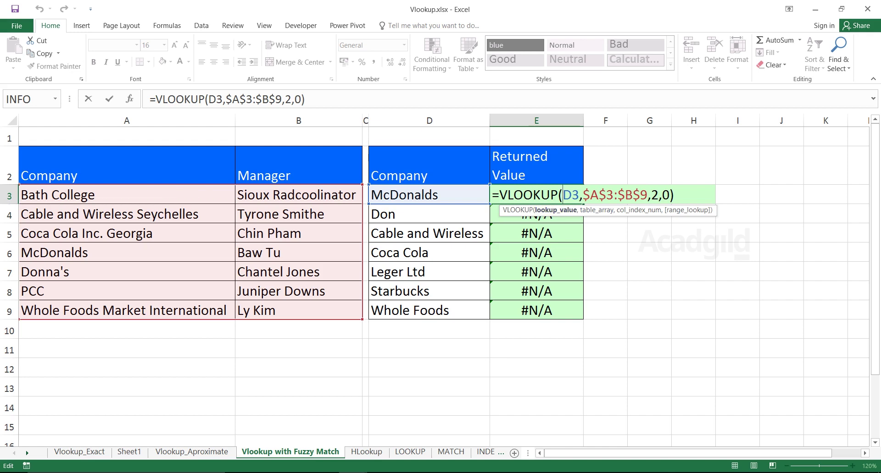
{"action": "type", "text": "\""}
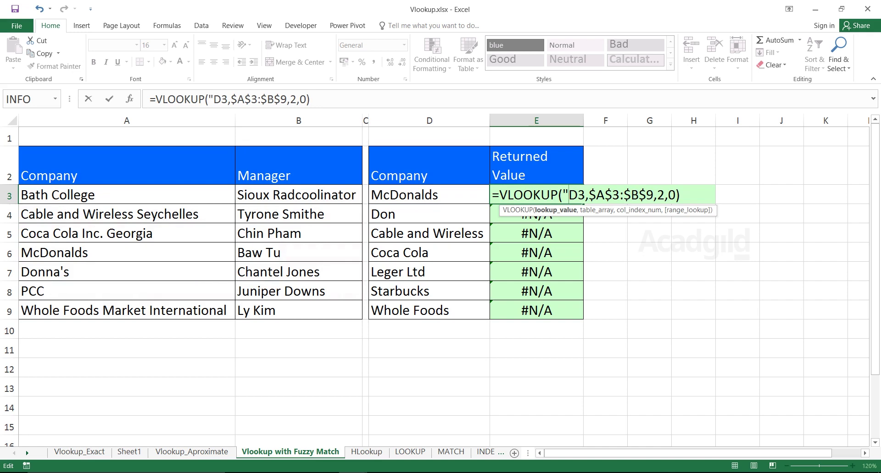
{"action": "type", "text": "*"}
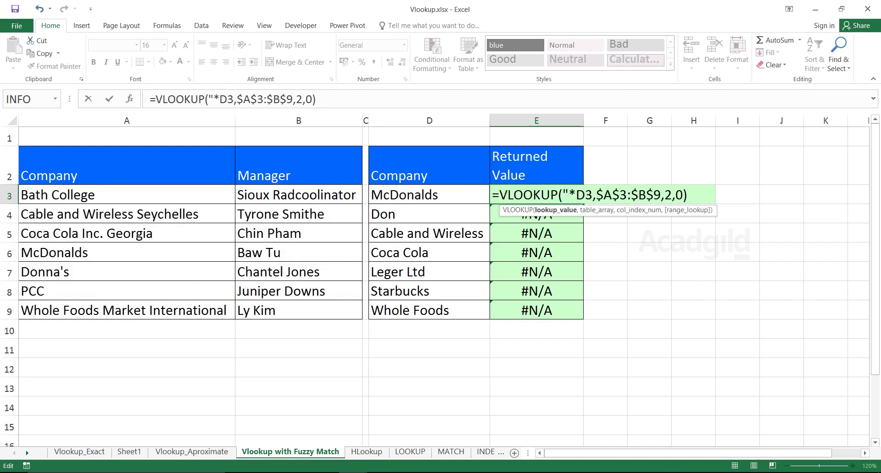
{"action": "type", "text": "\""}
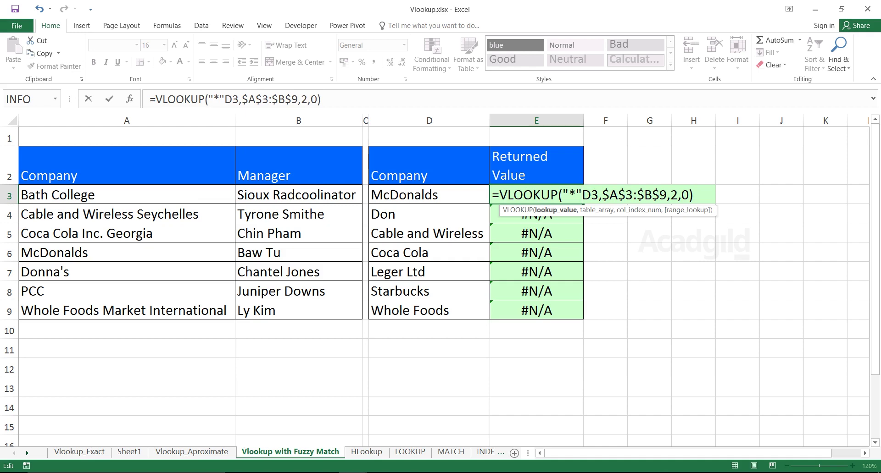
{"action": "type", "text": "&"}
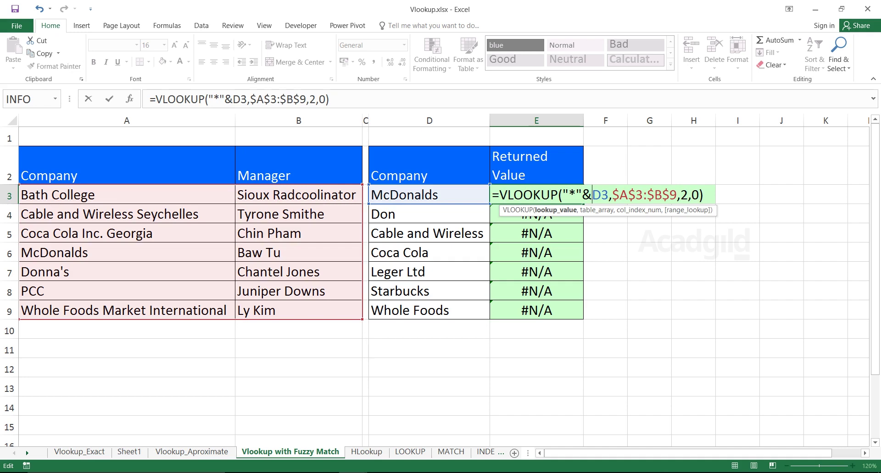
{"action": "key", "text": "Right"}
{"action": "key", "text": "Right"}
{"action": "key", "text": "Right"}
{"action": "key", "text": "Left"}
{"action": "type", "text": "&"}
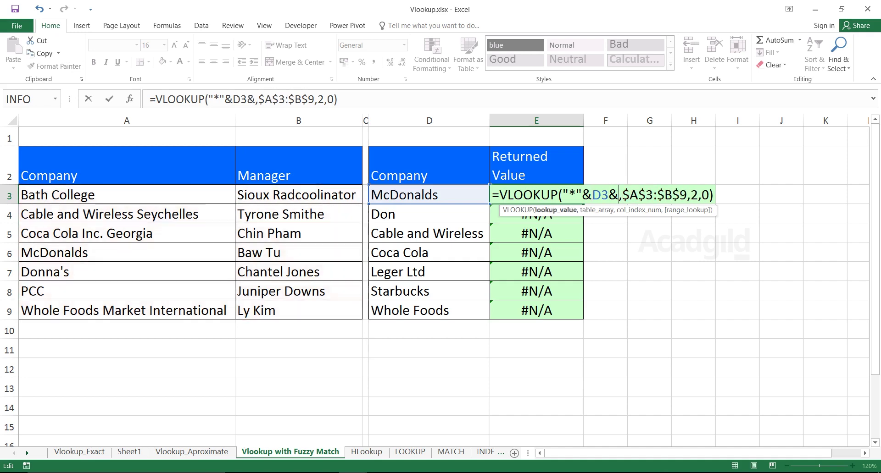
{"action": "type", "text": "\"*"}
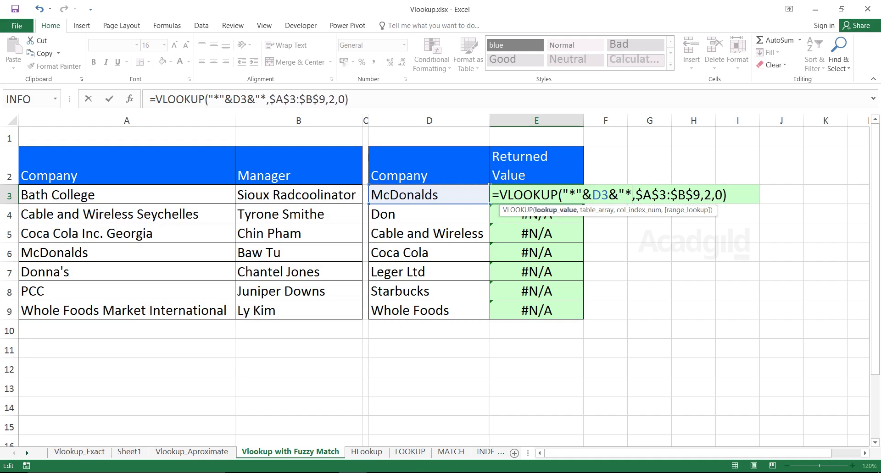
{"action": "type", "text": "\""}
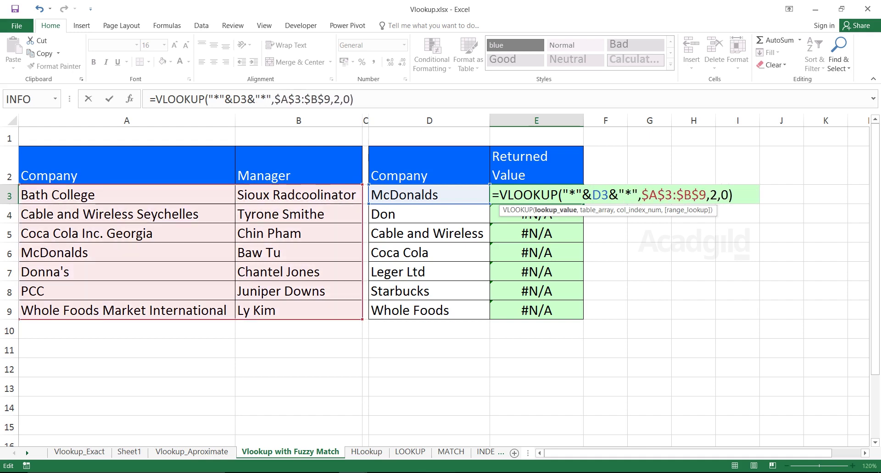
{"action": "key", "text": "shift+Left"}
{"action": "key", "text": "shift+Left"}
{"action": "key", "text": "shift+Left"}
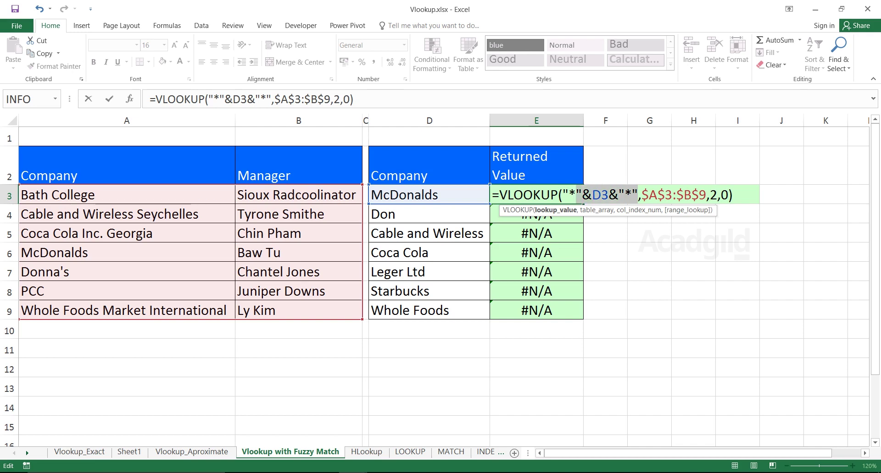
{"action": "key", "text": "shift+Left"}
{"action": "key", "text": "shift+Left"}
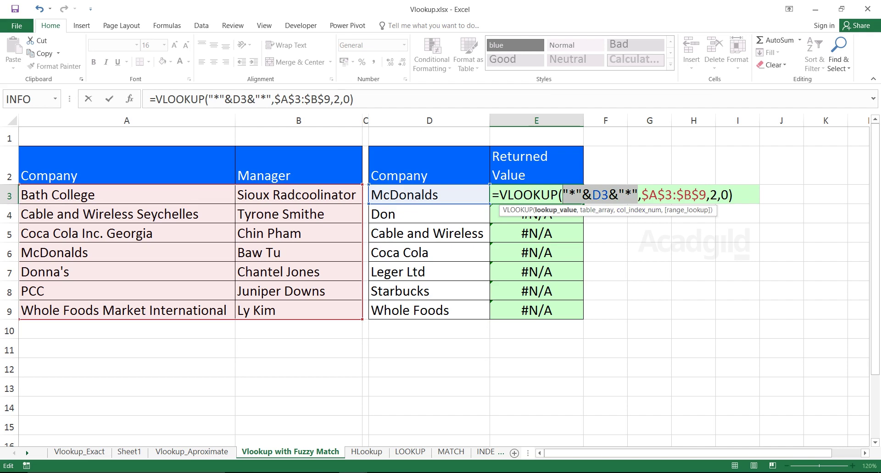
Commit the wildcard VLOOKUP in E3 and fill it down through E9.
{"action": "key", "text": "Return"}
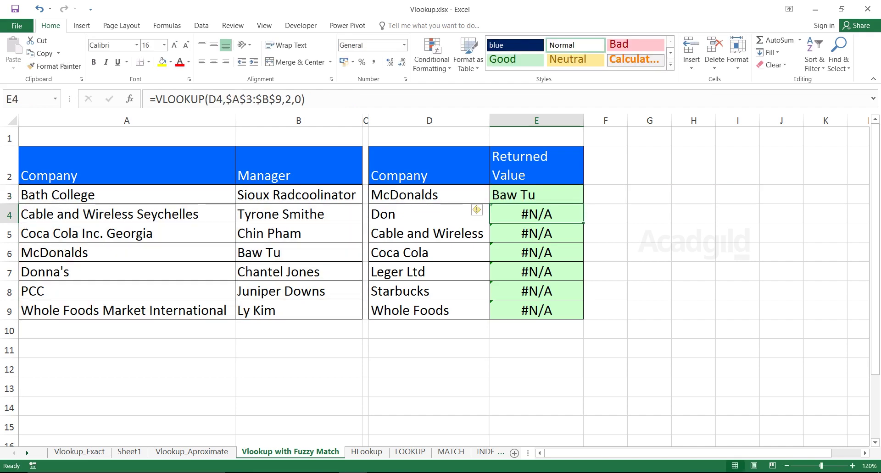
{"action": "left_click_drag", "start_coordinate": [429, 195], "coordinate": [536, 194]}
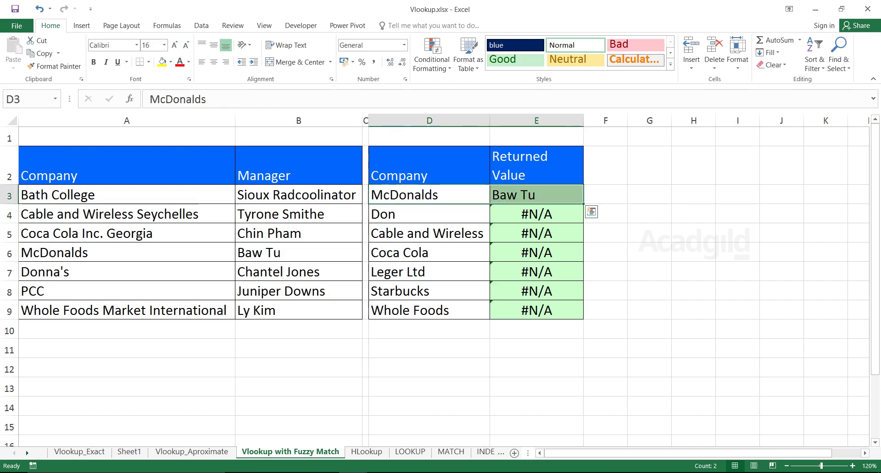
{"action": "key", "text": "Right"}
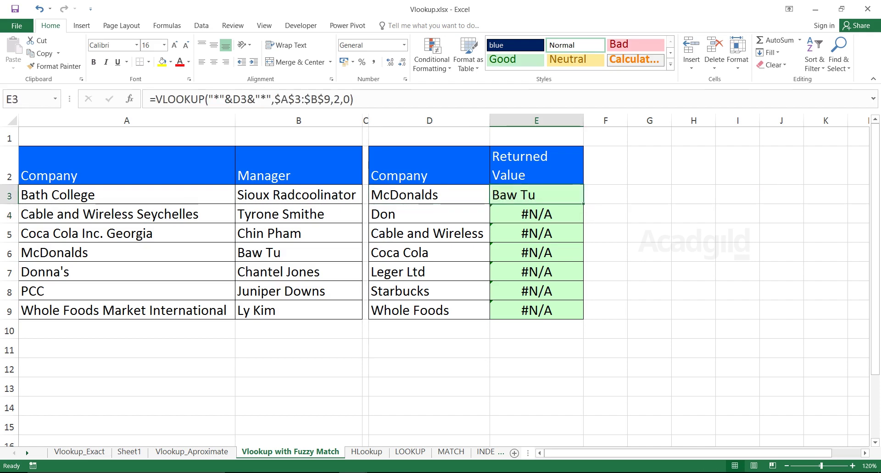
{"action": "left_click_drag", "start_coordinate": [583, 203], "coordinate": [583, 320]}
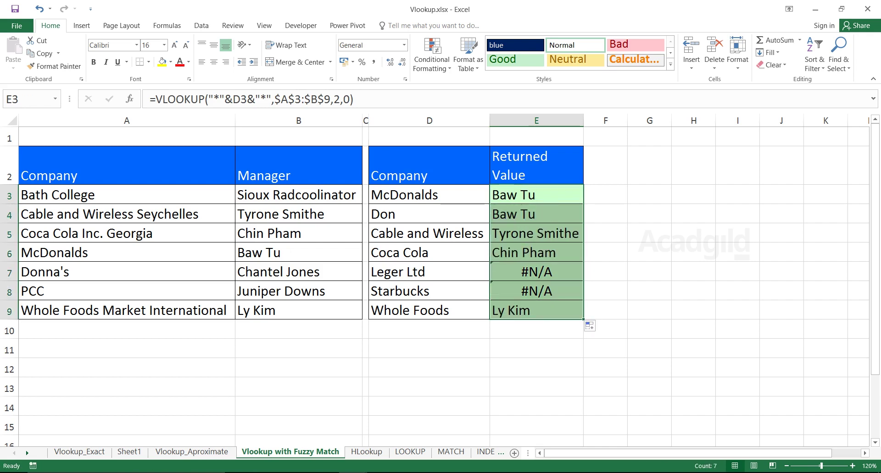
{"action": "key", "text": "ctrl+z"}
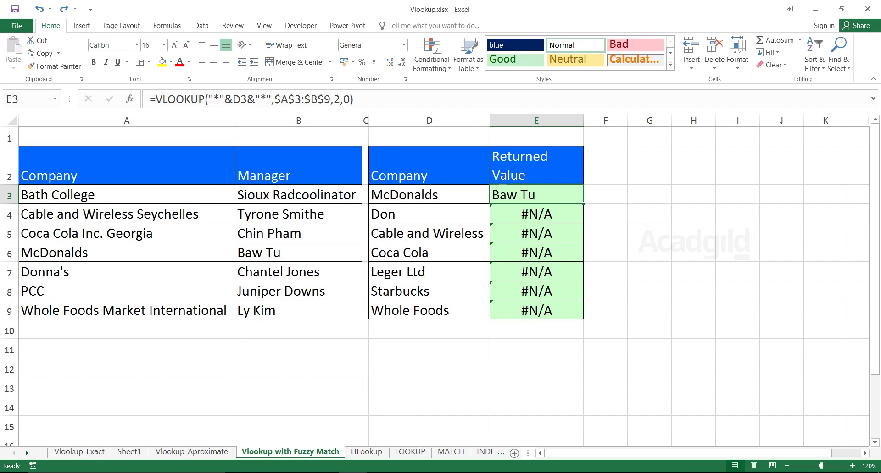
{"action": "left_click_drag", "start_coordinate": [583, 203], "coordinate": [550, 316]}
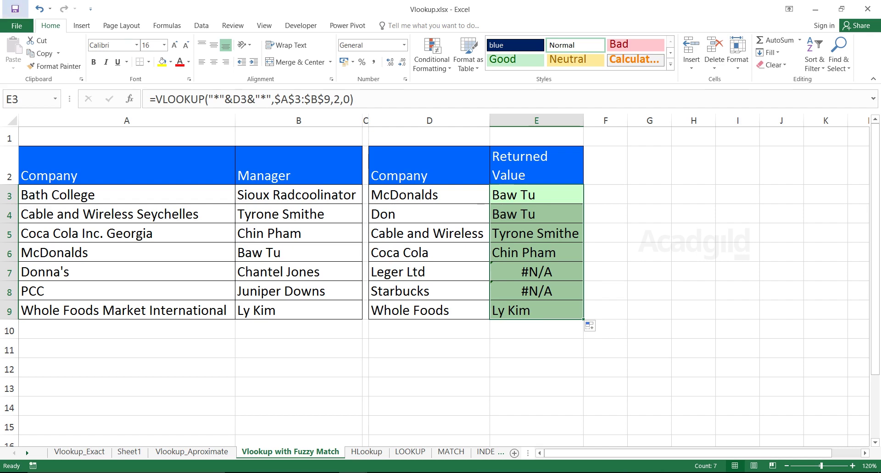
{"action": "key", "text": "ctrl+z"}
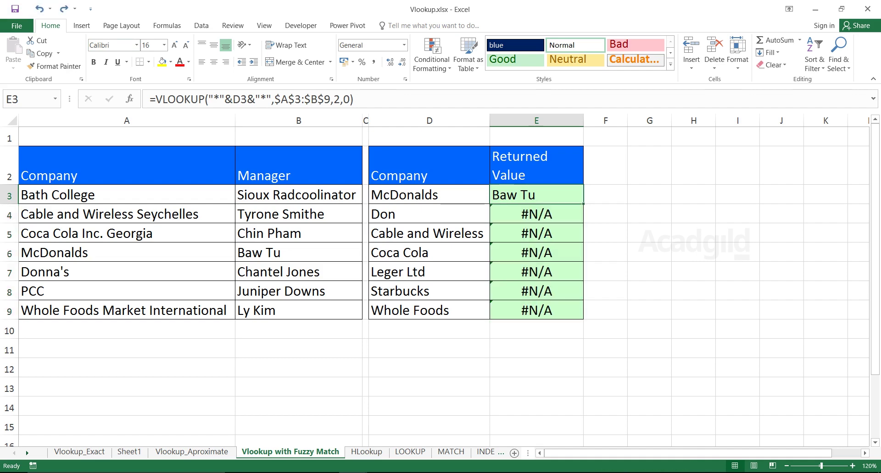
{"action": "key", "text": "ctrl+y"}
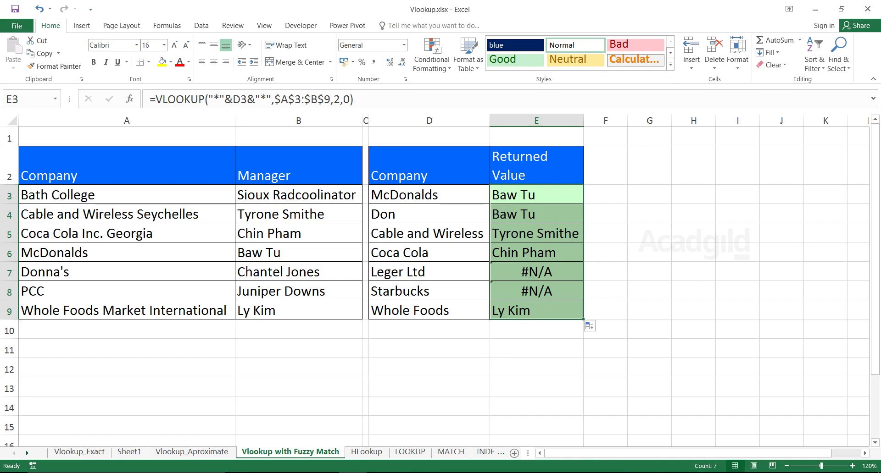
{"action": "key", "text": "Left"}
{"action": "key", "text": "Down"}
{"action": "key", "text": "Down"}
{"action": "key", "text": "shift+Right"}
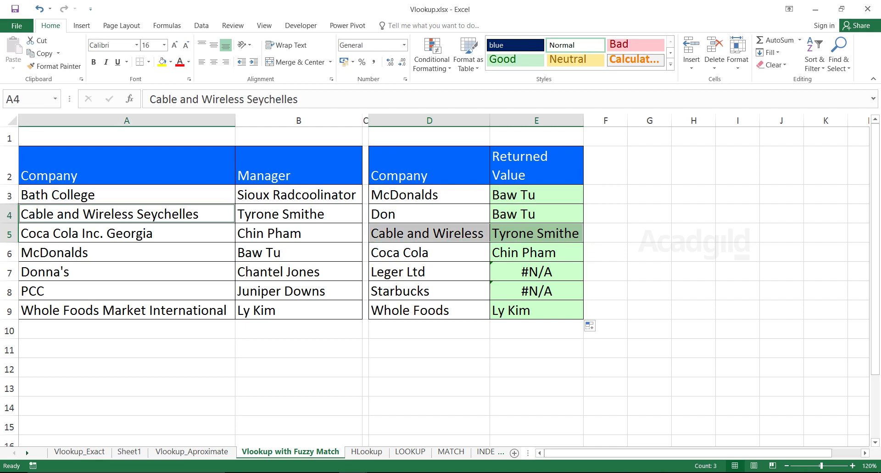
{"action": "left_click_drag", "start_coordinate": [127, 214], "coordinate": [298, 214]}
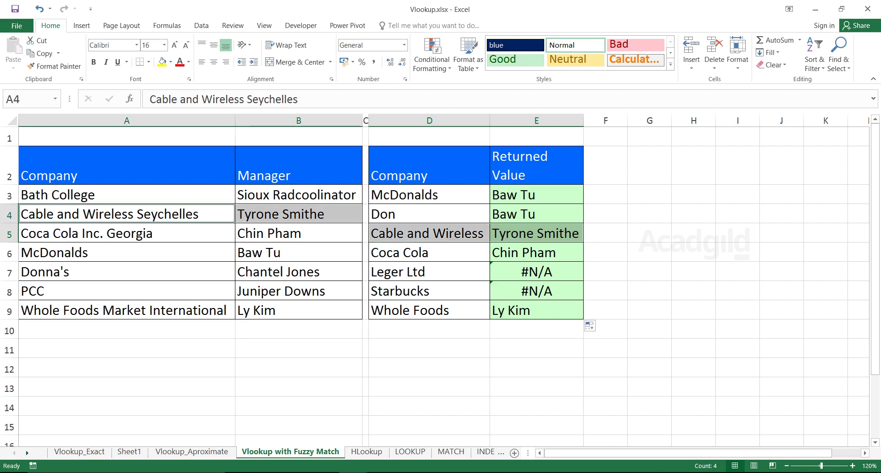
{"action": "left_click_drag", "start_coordinate": [429, 252], "coordinate": [536, 253]}
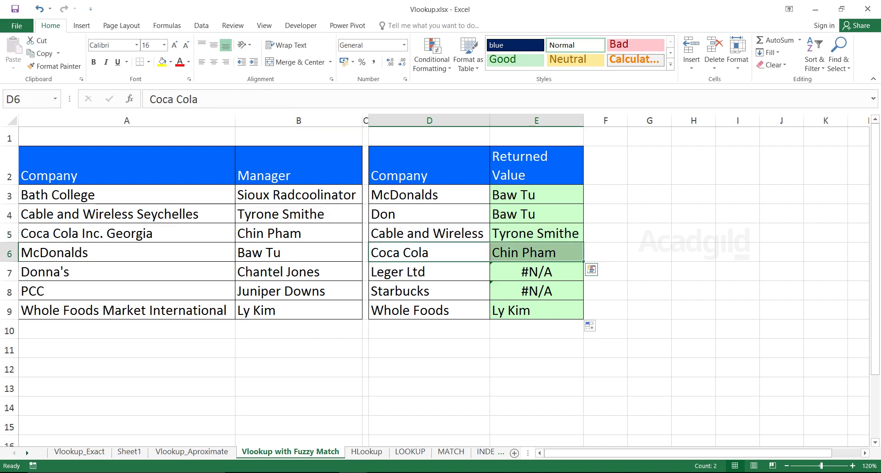
{"action": "left_click_drag", "start_coordinate": [126, 233], "coordinate": [298, 234]}
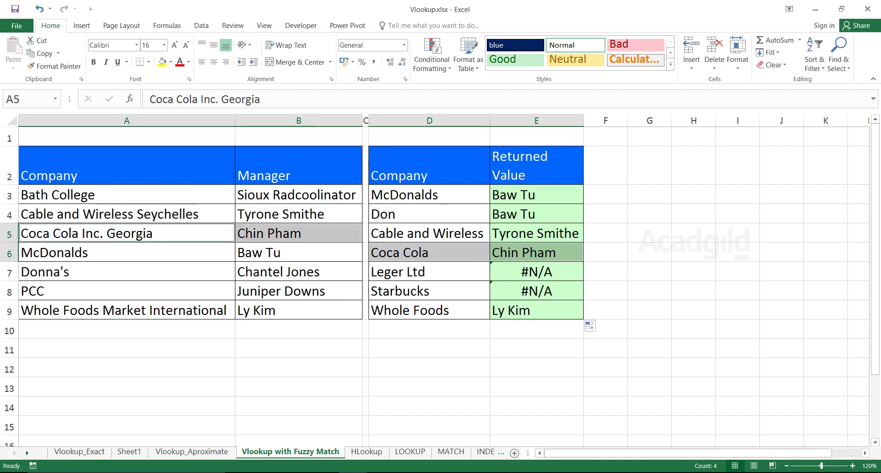
{"action": "left_click_drag", "start_coordinate": [429, 272], "coordinate": [536, 291]}
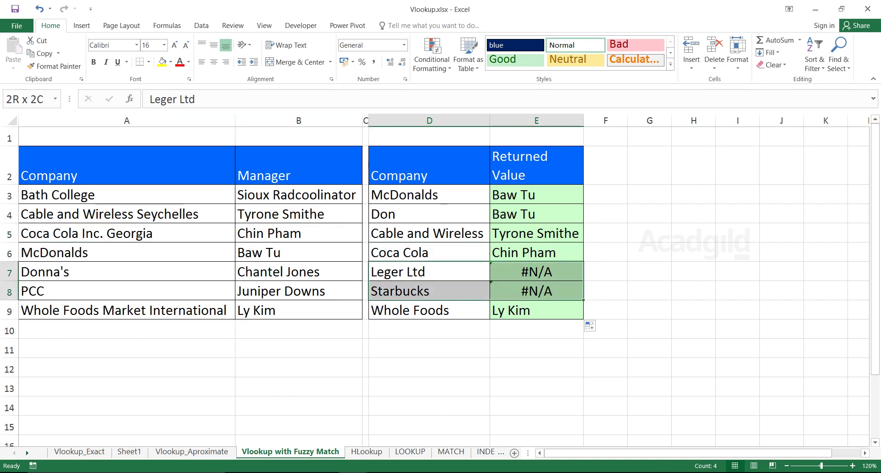
{"action": "left_click_drag", "start_coordinate": [126, 195], "coordinate": [127, 311]}
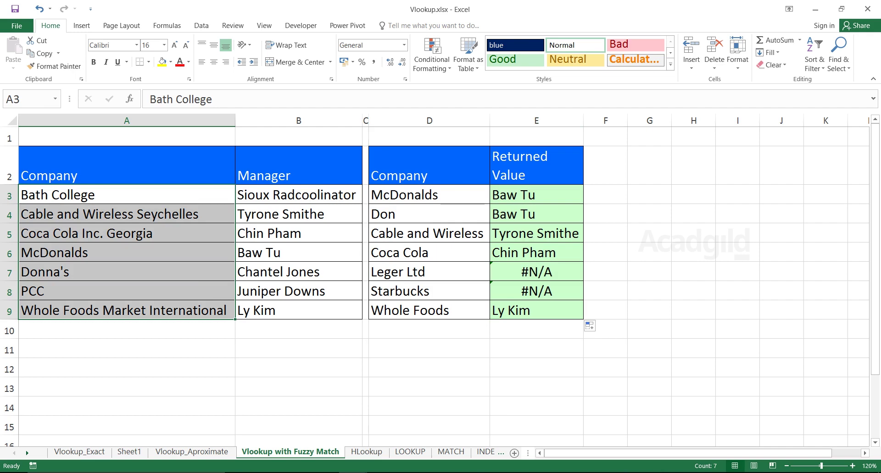
{"action": "left_click_drag", "start_coordinate": [429, 195], "coordinate": [429, 310]}
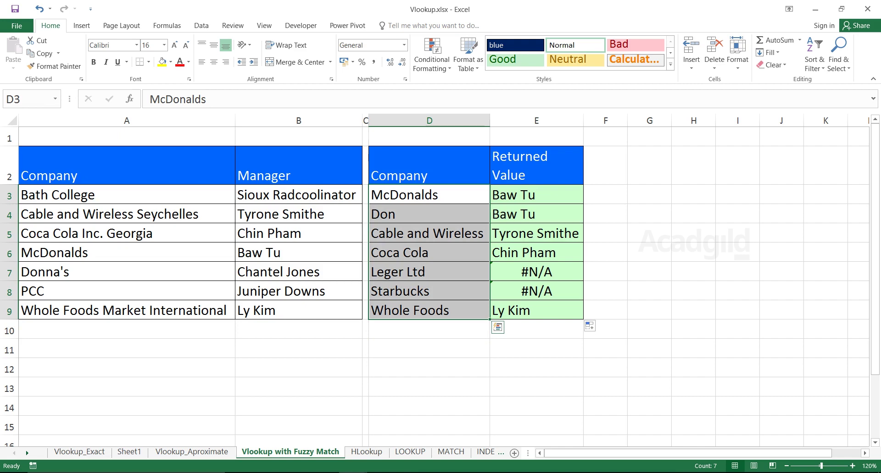
{"action": "double_click", "coordinate": [523, 195]}
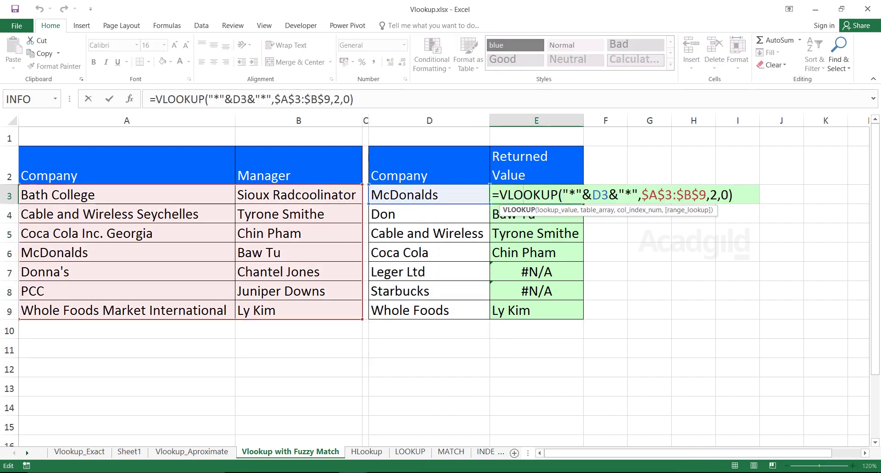
{"action": "left_click_drag", "start_coordinate": [637, 195], "coordinate": [563, 195]}
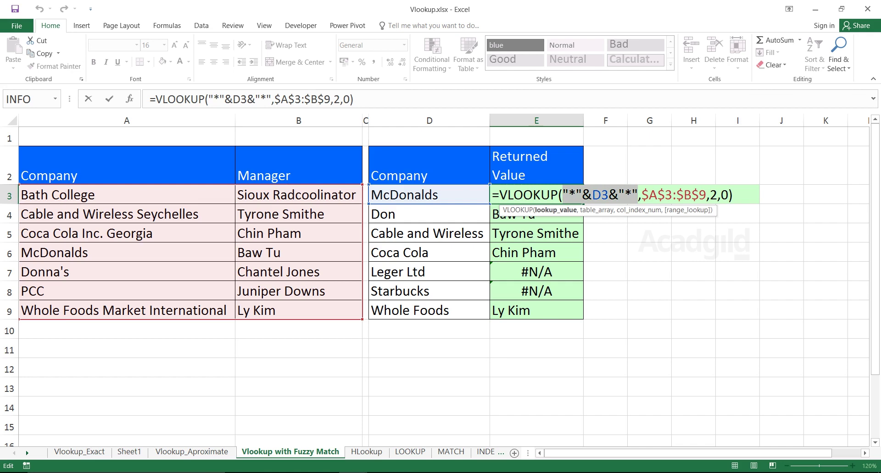
{"action": "key", "text": "Return"}
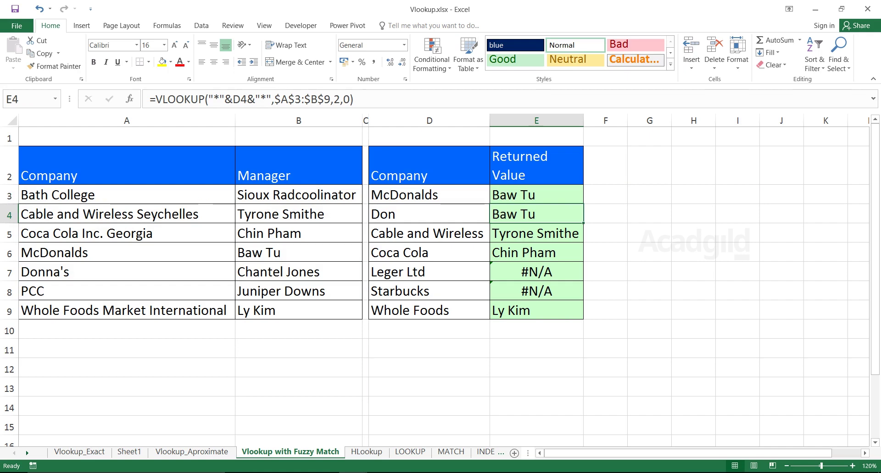
{"action": "key", "text": "Down"}
{"action": "key", "text": "Left"}
{"action": "key", "text": "shift+Right"}
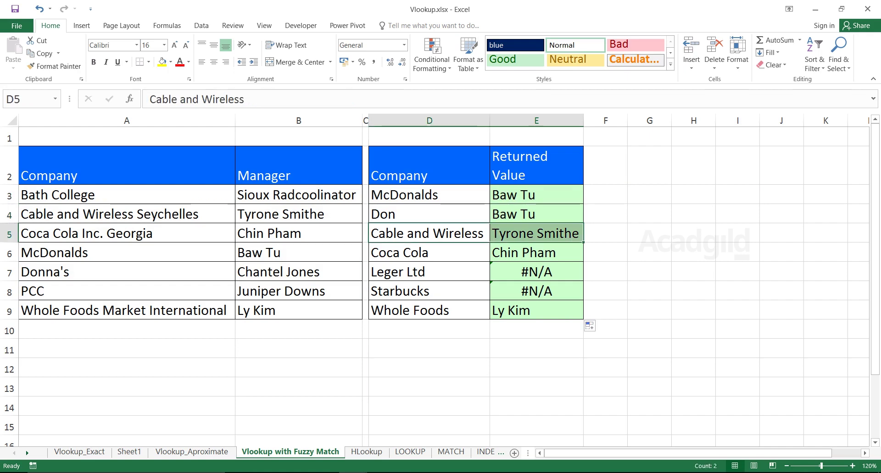